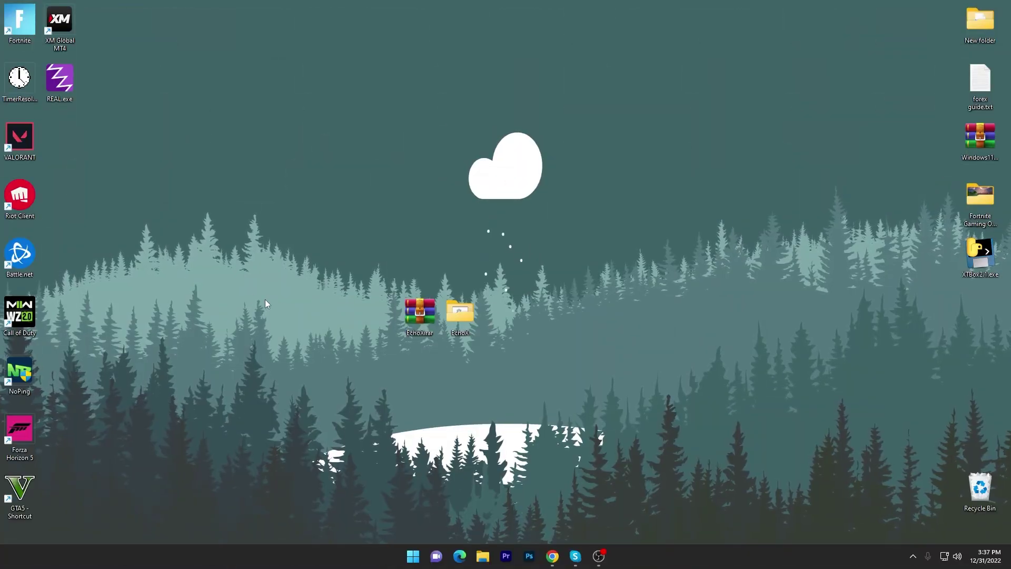
Extract EchoX.rar here on the desktop and place the EchoX folder beside the archive
{"action": "left_click_drag", "start_coordinate": [354, 275], "coordinate": [526, 371]}
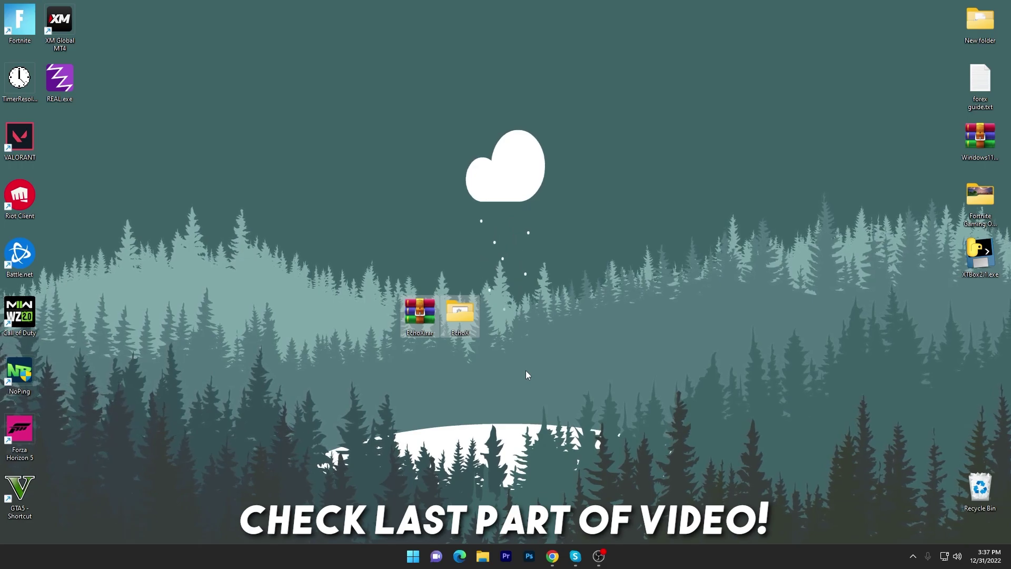
{"action": "left_click", "coordinate": [510, 264]}
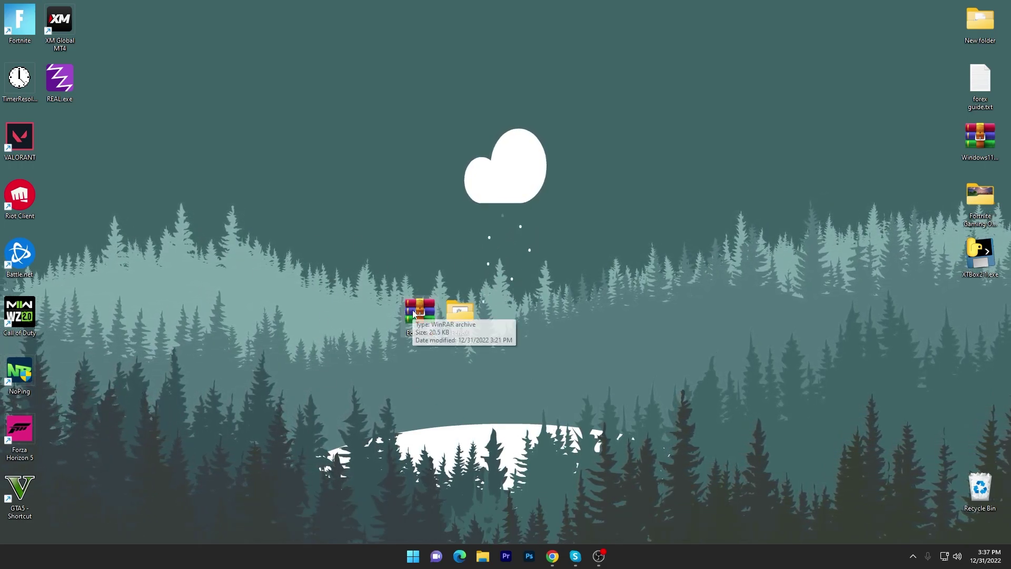
{"action": "left_click_drag", "start_coordinate": [413, 312], "coordinate": [133, 199]}
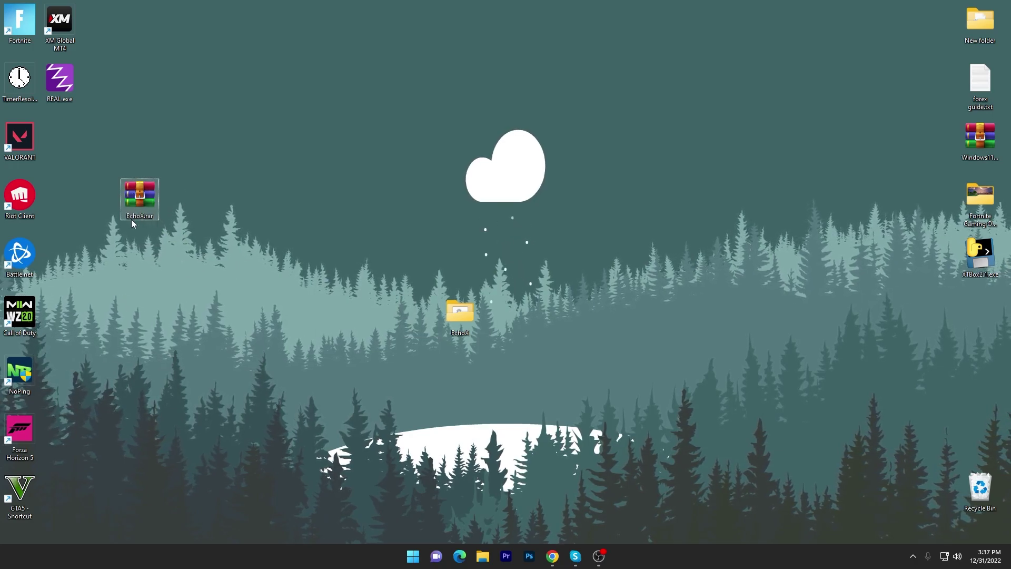
{"action": "right_click", "coordinate": [145, 189]}
{"action": "mouse_move", "coordinate": [173, 230]}
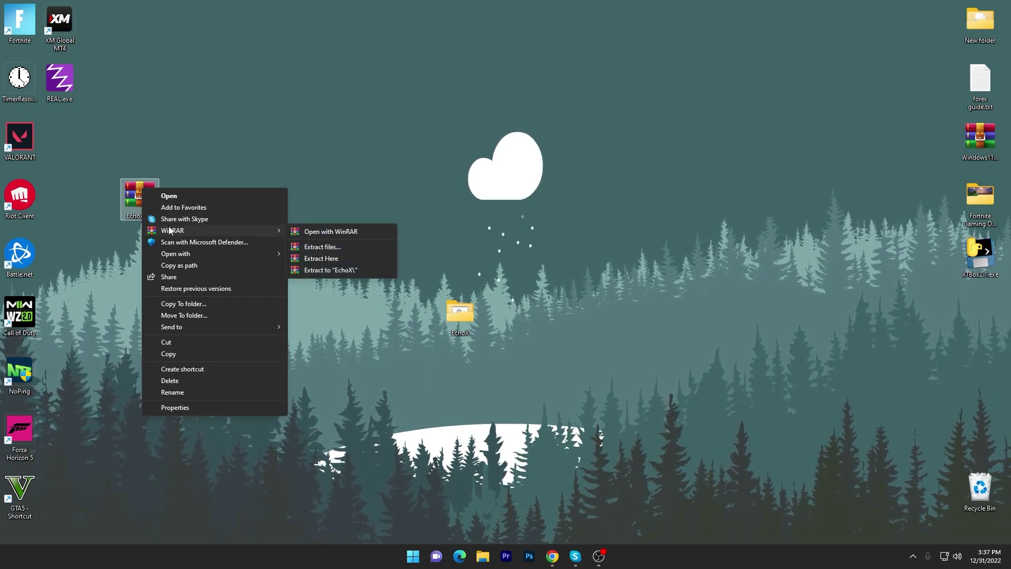
{"action": "left_click", "coordinate": [338, 258]}
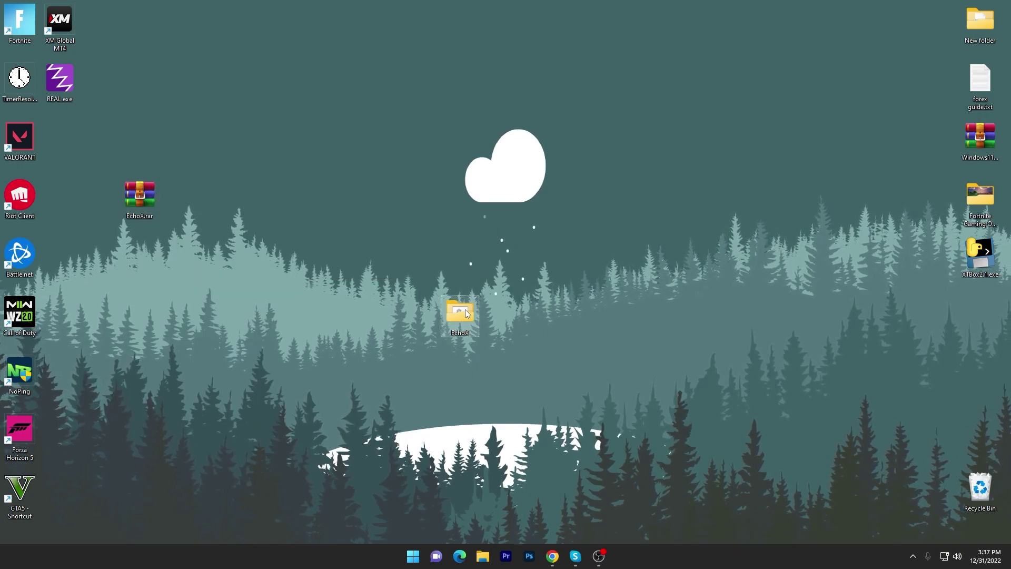
{"action": "left_click_drag", "start_coordinate": [459, 314], "coordinate": [221, 197]}
Open the EchoX folder and run EchoX.bat as administrator
{"action": "double_click", "coordinate": [228, 196]}
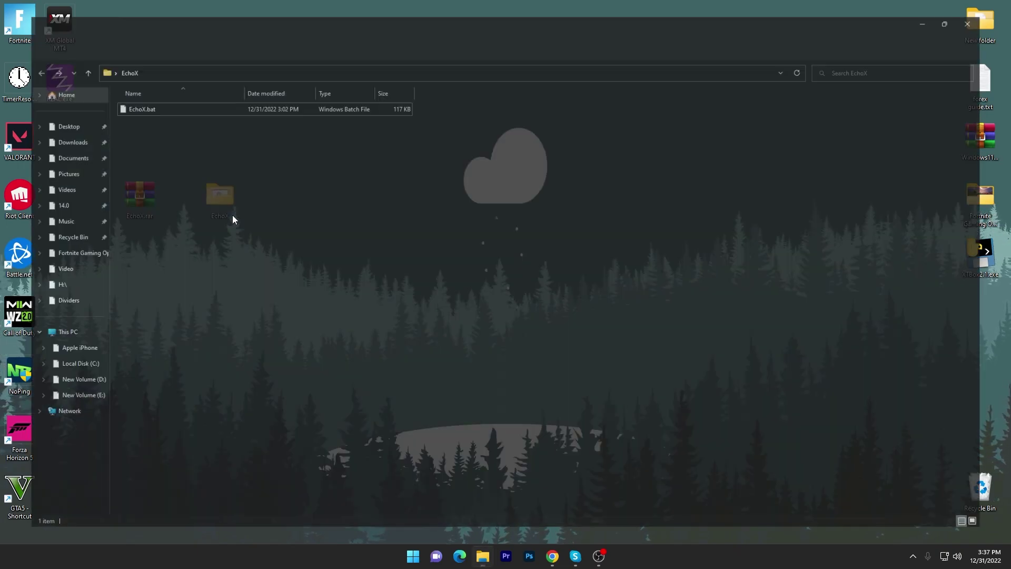
{"action": "double_click", "coordinate": [427, 8]}
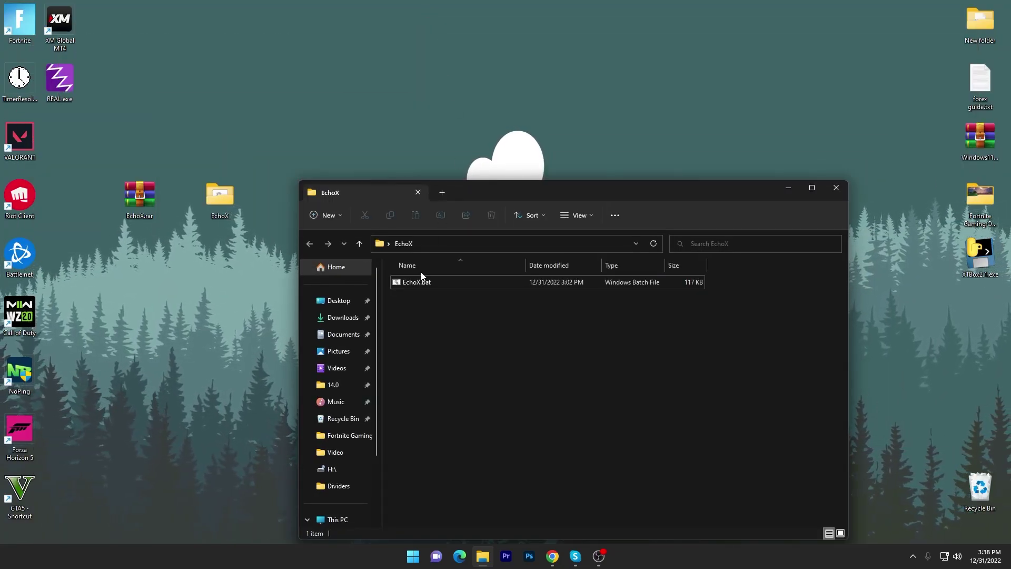
{"action": "right_click", "coordinate": [413, 284]}
{"action": "left_click", "coordinate": [442, 326]}
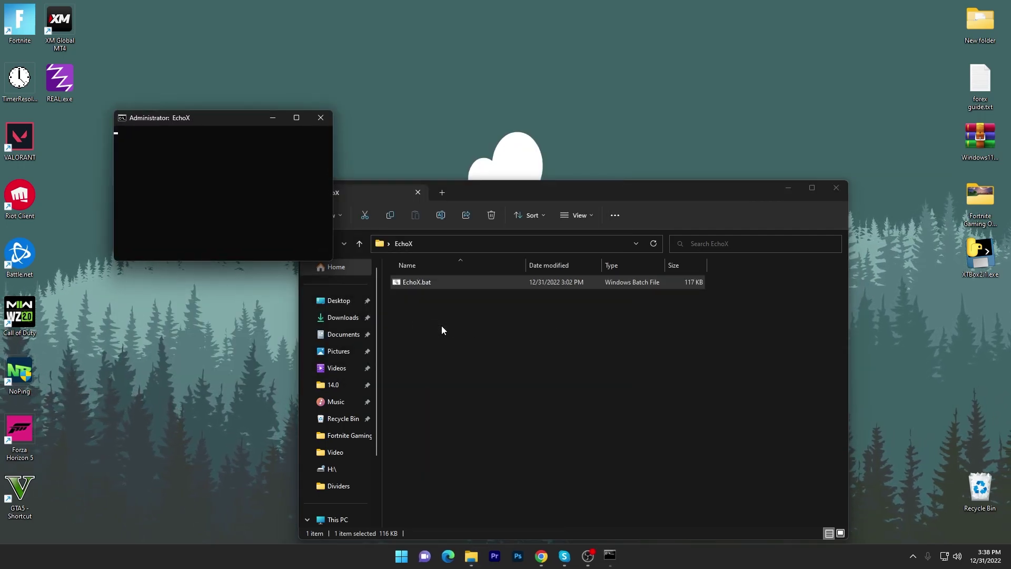
Center the EchoX console, run option 1 Optimize, then go back to the menu with B
{"action": "left_click", "coordinate": [790, 188]}
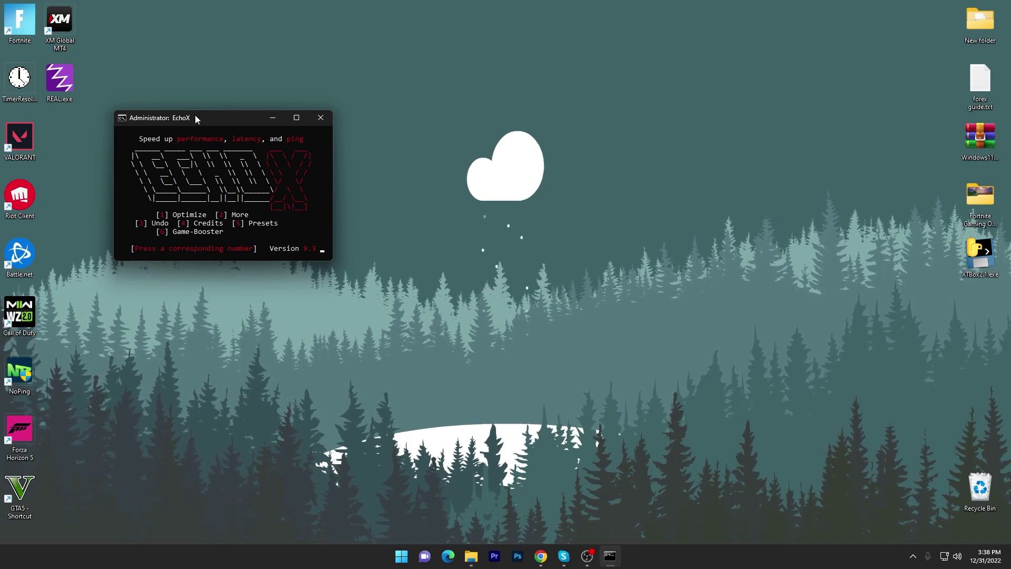
{"action": "left_click_drag", "start_coordinate": [196, 119], "coordinate": [435, 147]}
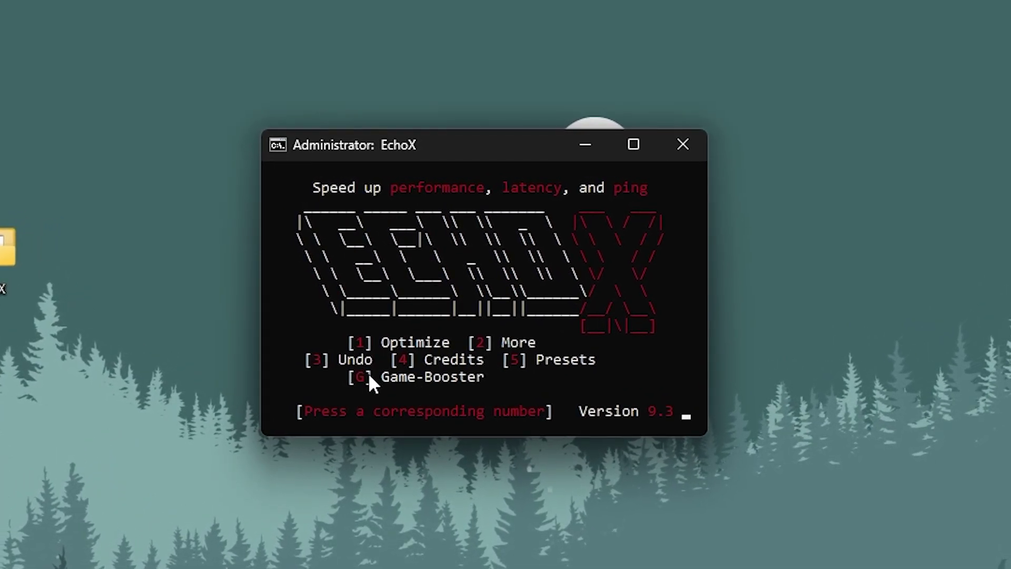
{"action": "key", "text": "1"}
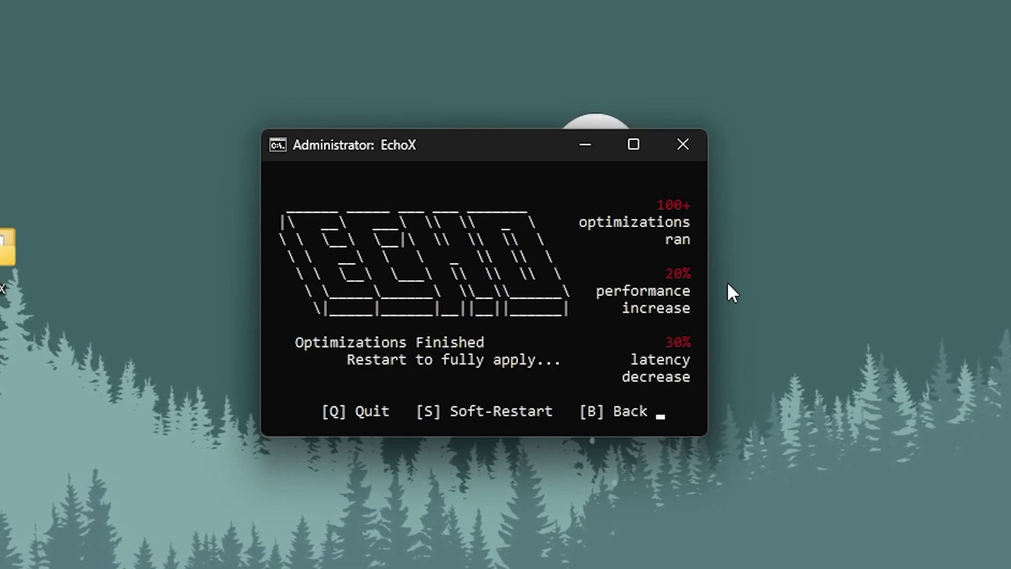
{"action": "key", "text": "b"}
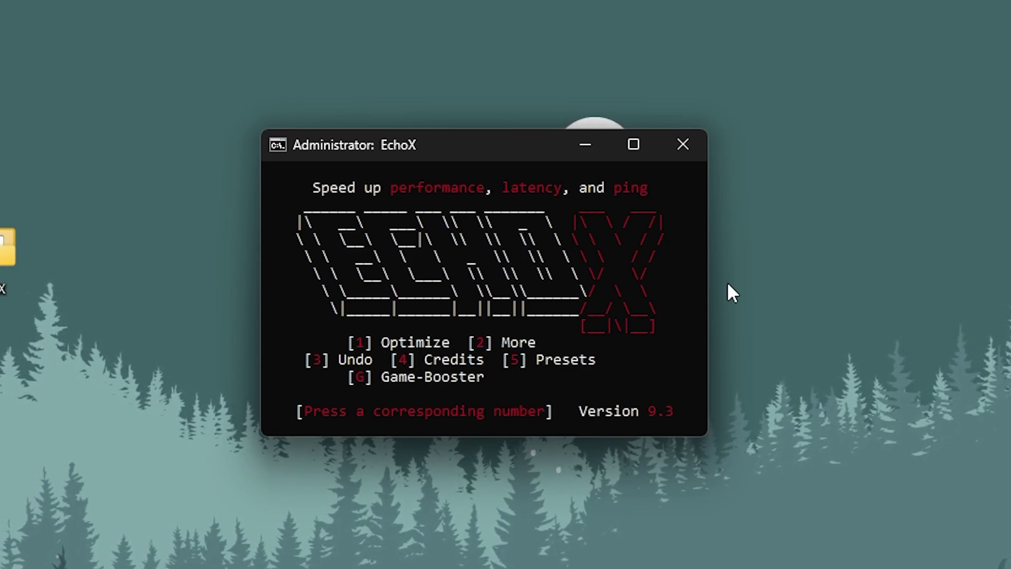
Start the Game-Booster with G and browse the file picker to the New Volume (D:) drive
{"action": "key", "text": "g"}
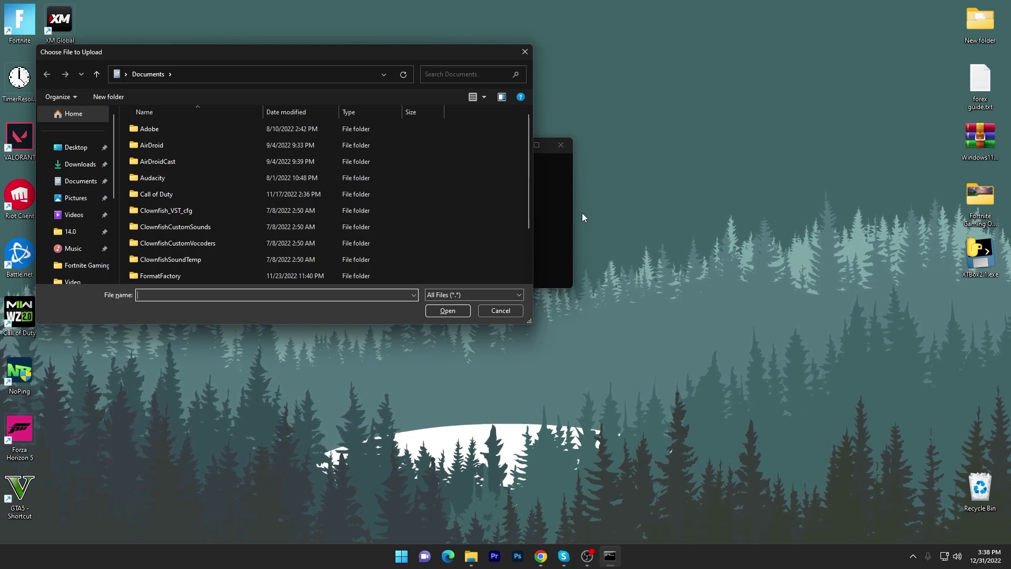
{"action": "mouse_move", "coordinate": [213, 51]}
{"action": "left_mouse_down"}
{"action": "mouse_move", "coordinate": [330, 258]}
{"action": "mouse_move", "coordinate": [370, 149]}
{"action": "left_mouse_up"}
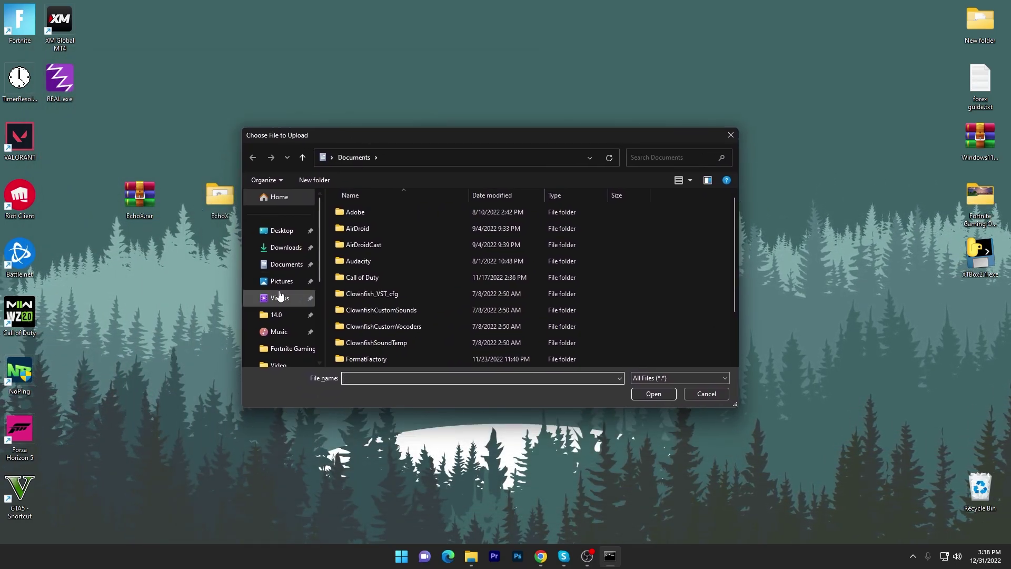
{"action": "scroll", "coordinate": [263, 295], "scroll_direction": "down", "scroll_amount": 1}
{"action": "scroll", "coordinate": [299, 300], "scroll_direction": "down", "scroll_amount": 2}
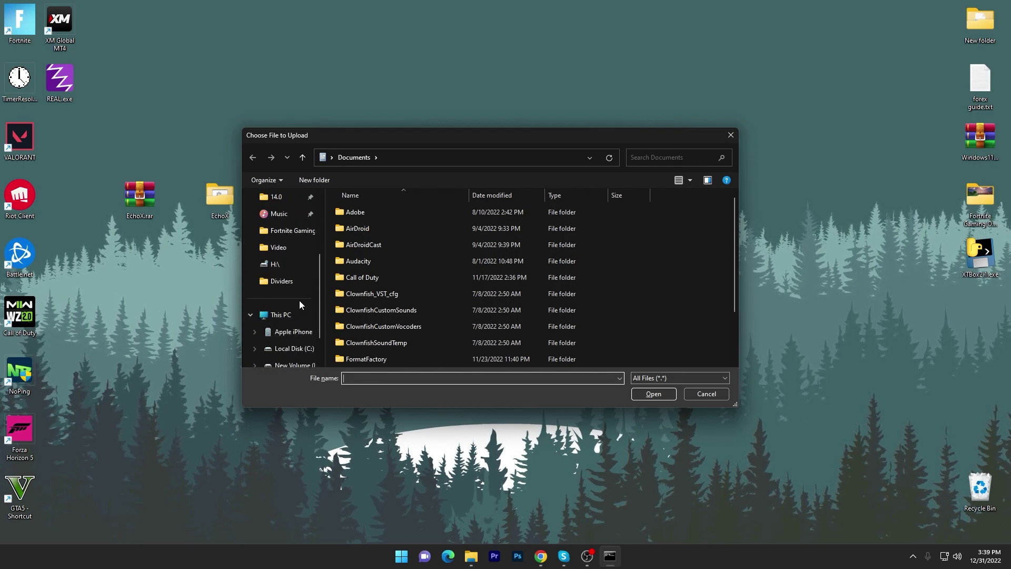
{"action": "left_click", "coordinate": [295, 348]}
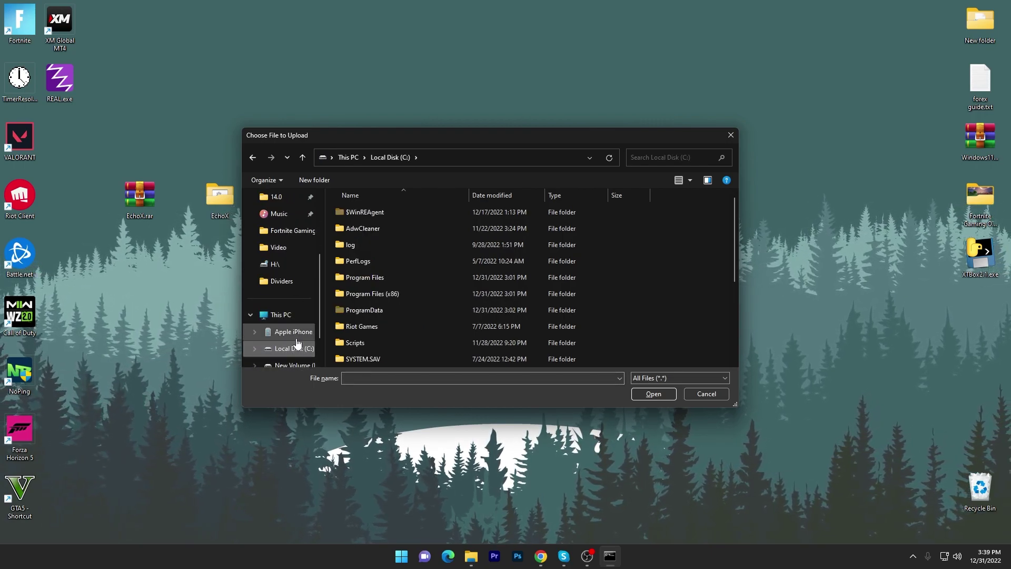
{"action": "scroll", "coordinate": [295, 344], "scroll_direction": "down", "scroll_amount": 1}
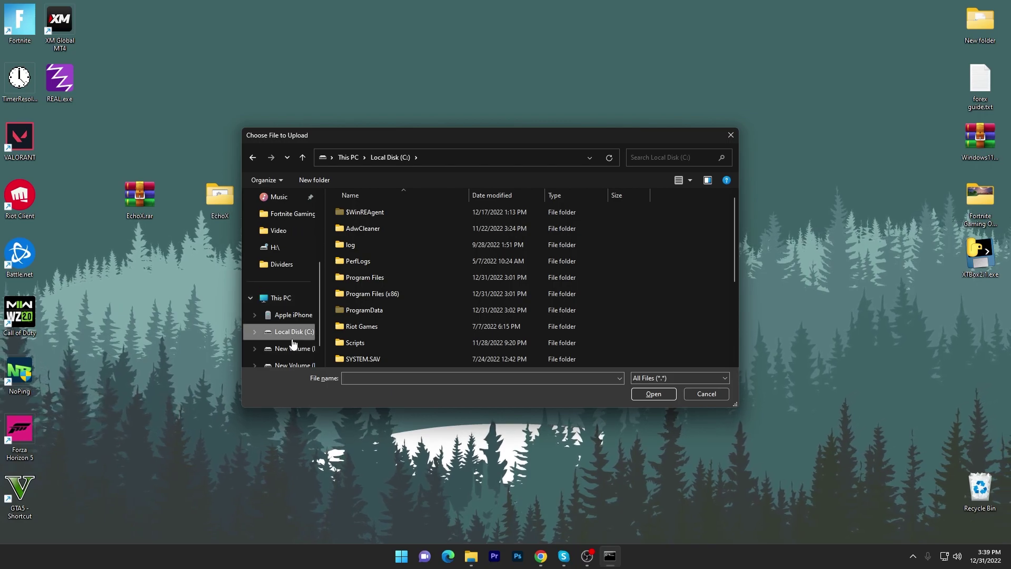
{"action": "scroll", "coordinate": [297, 333], "scroll_direction": "down", "scroll_amount": 1}
{"action": "left_click", "coordinate": [295, 331]}
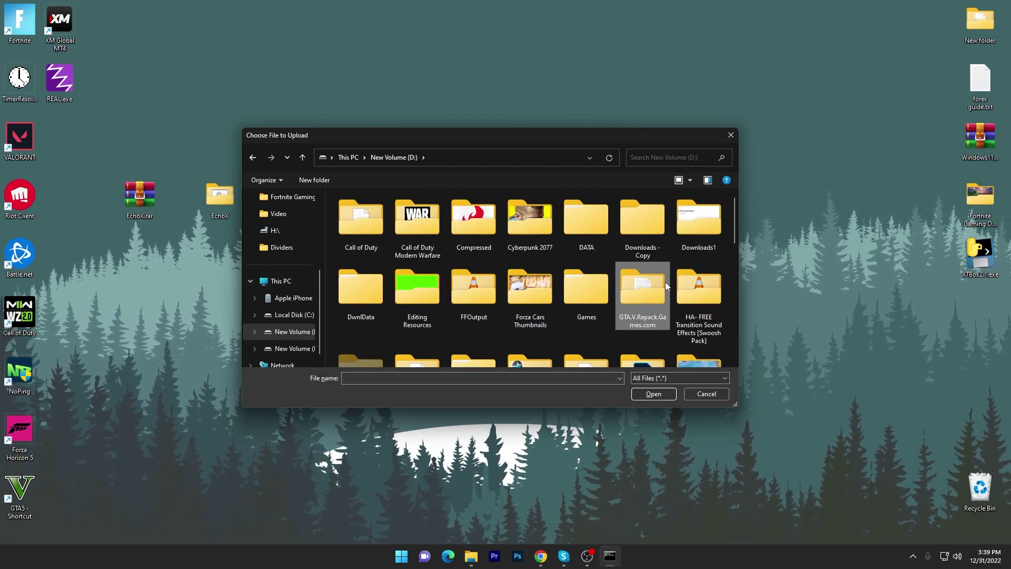
Open GTA.V.Repack.Games.com > Grand Theft Auto V and choose GTA5.exe as the game
{"action": "double_click", "coordinate": [651, 293]}
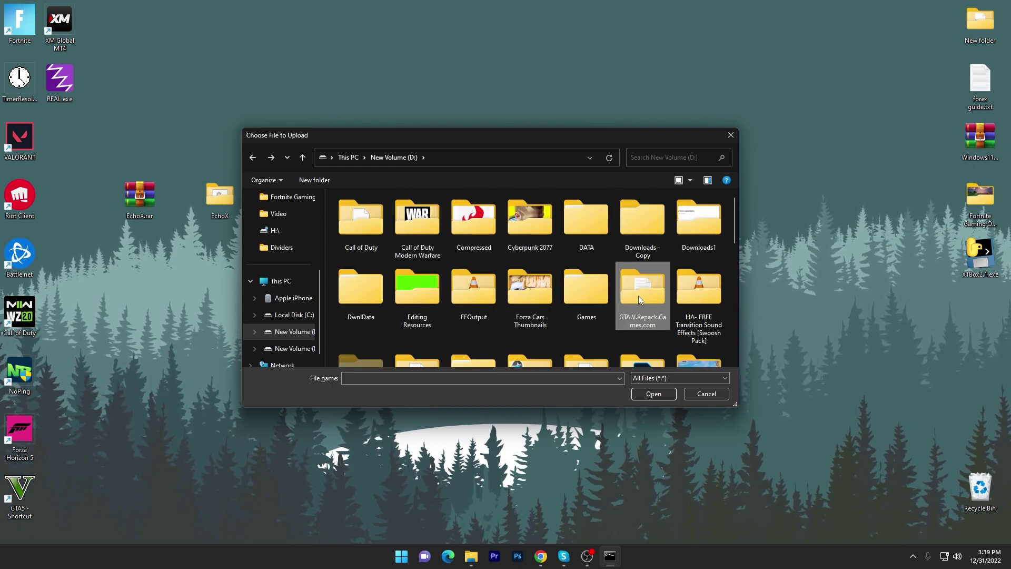
{"action": "double_click", "coordinate": [639, 296]}
{"action": "double_click", "coordinate": [371, 228]}
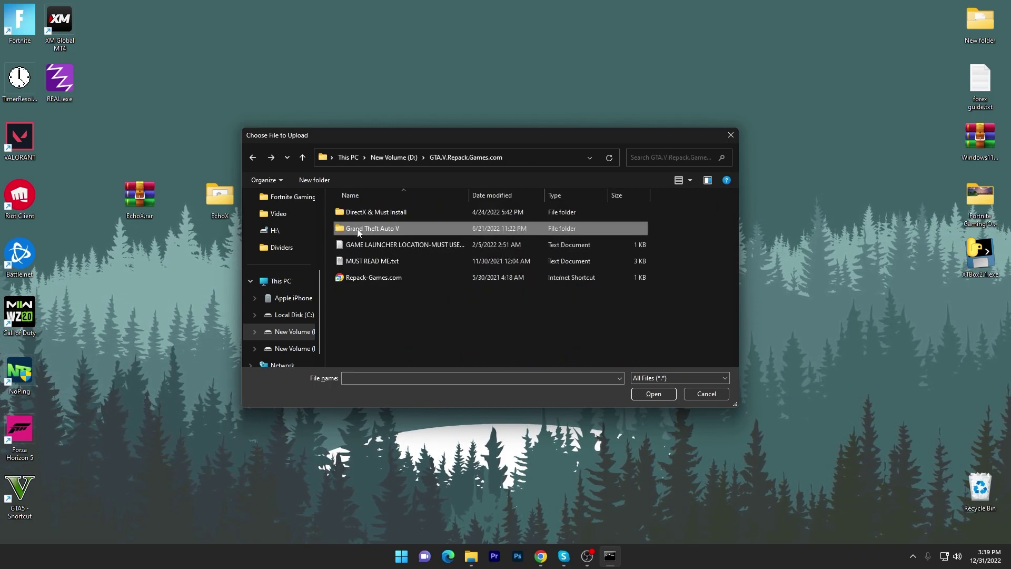
{"action": "left_click", "coordinate": [654, 394]}
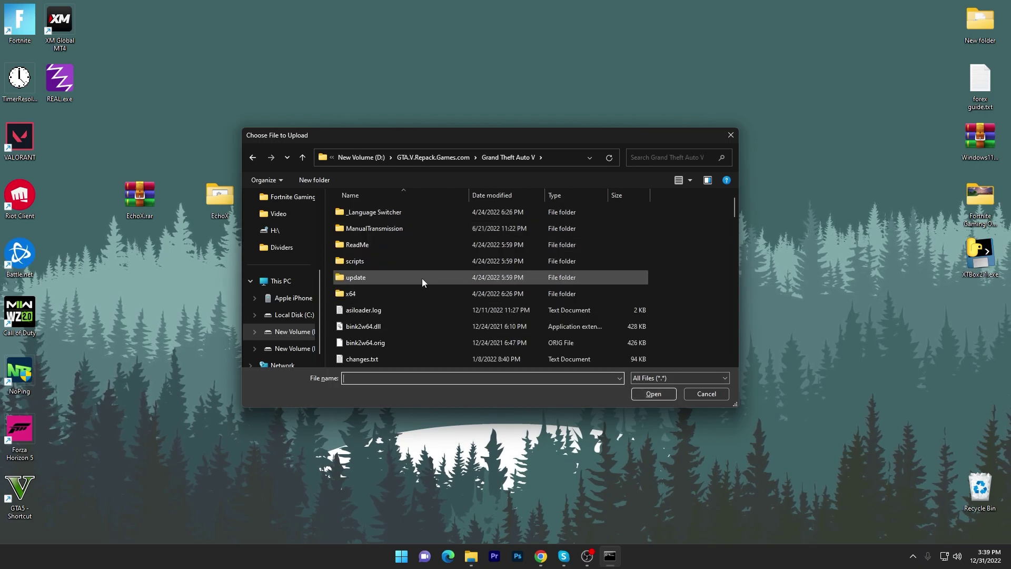
{"action": "scroll", "coordinate": [423, 278], "scroll_direction": "down", "scroll_amount": 2}
{"action": "scroll", "coordinate": [464, 321], "scroll_direction": "down", "scroll_amount": 10}
{"action": "scroll", "coordinate": [462, 319], "scroll_direction": "down", "scroll_amount": 3}
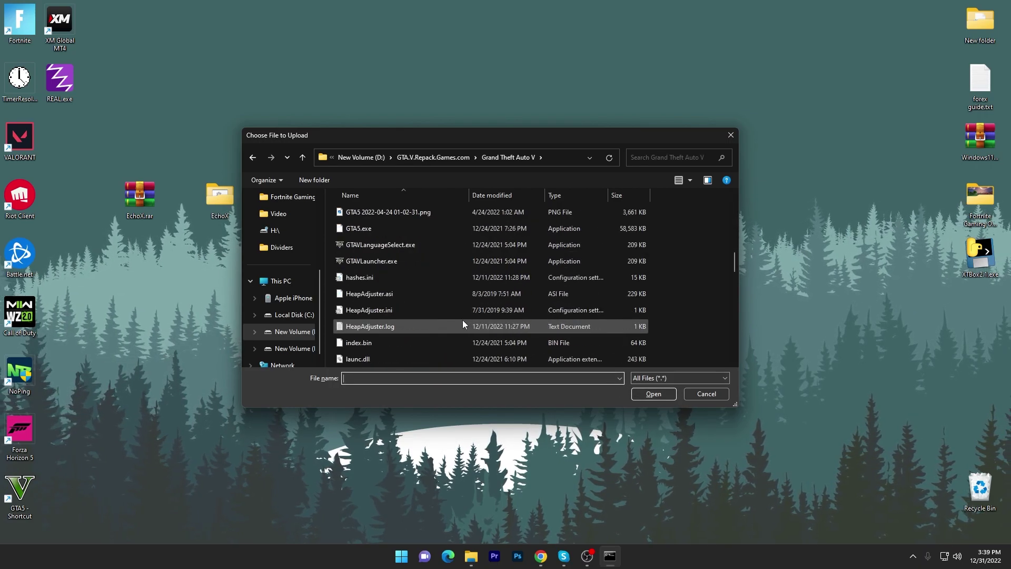
{"action": "scroll", "coordinate": [461, 319], "scroll_direction": "down", "scroll_amount": 1}
{"action": "scroll", "coordinate": [412, 273], "scroll_direction": "up", "scroll_amount": 1}
{"action": "left_click", "coordinate": [365, 259]}
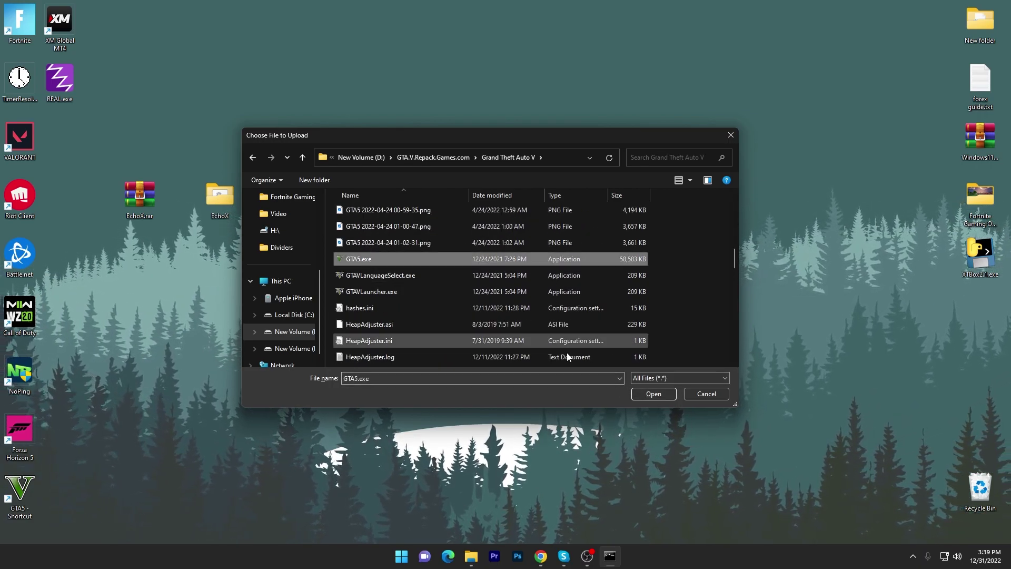
{"action": "left_click", "coordinate": [653, 395]}
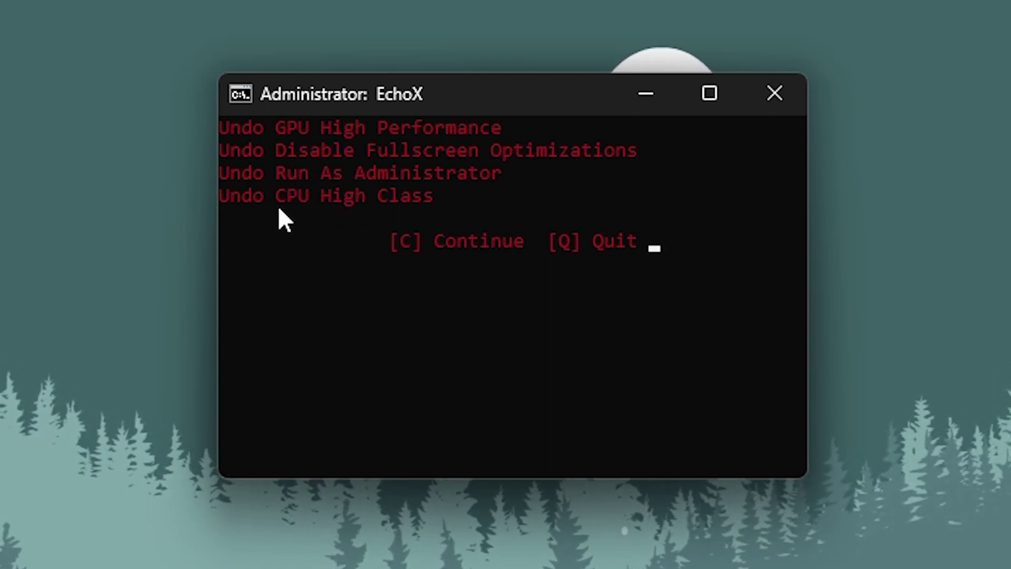
Choose C at the Continue/Quit prompt to accept the tweaks and return to the menu
{"action": "key", "text": "c"}
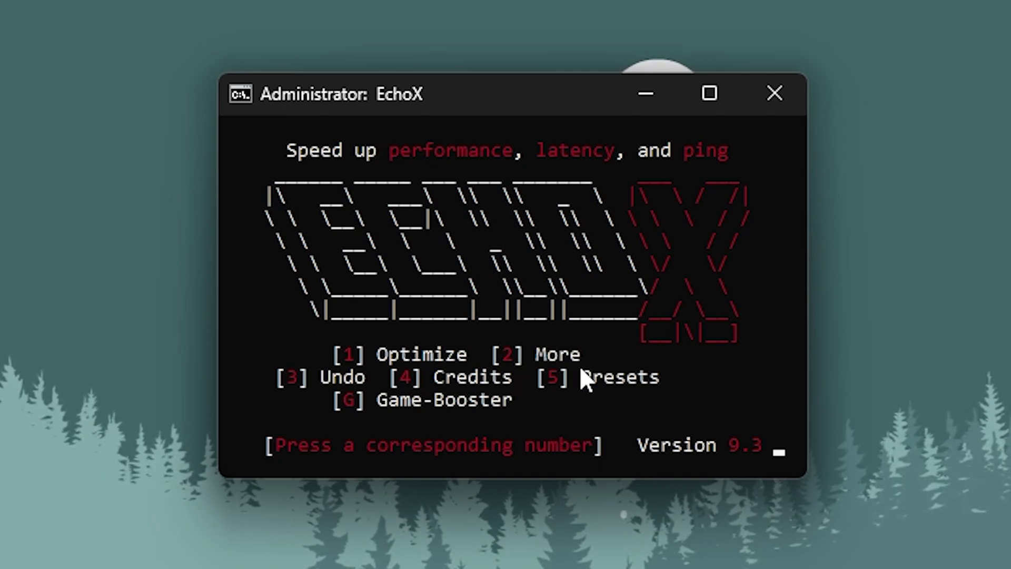
Open More settings, page through the tweak pages with N, then close the EchoX console
{"action": "key", "text": "1"}
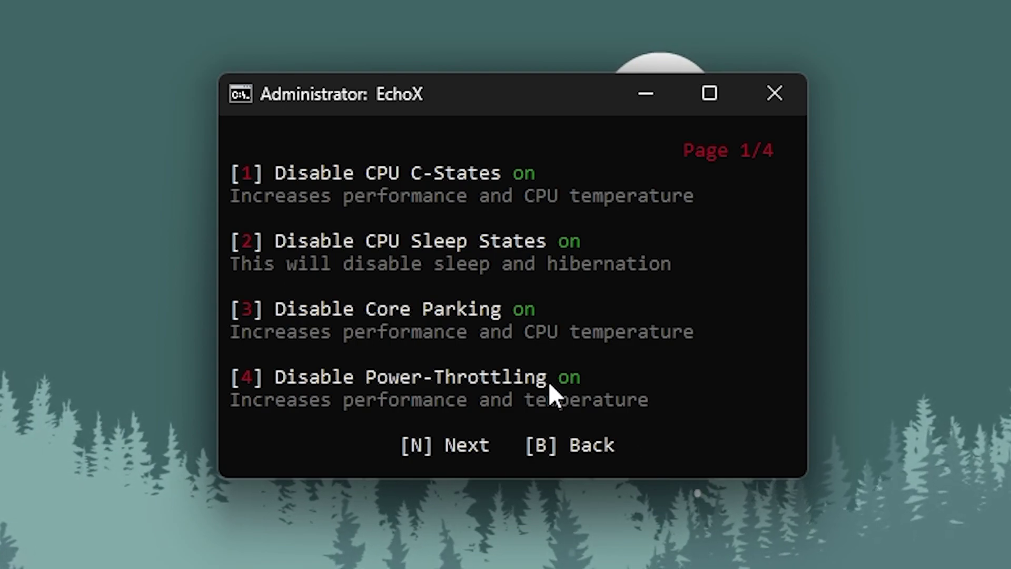
{"action": "key", "text": "n"}
{"action": "key", "text": "n"}
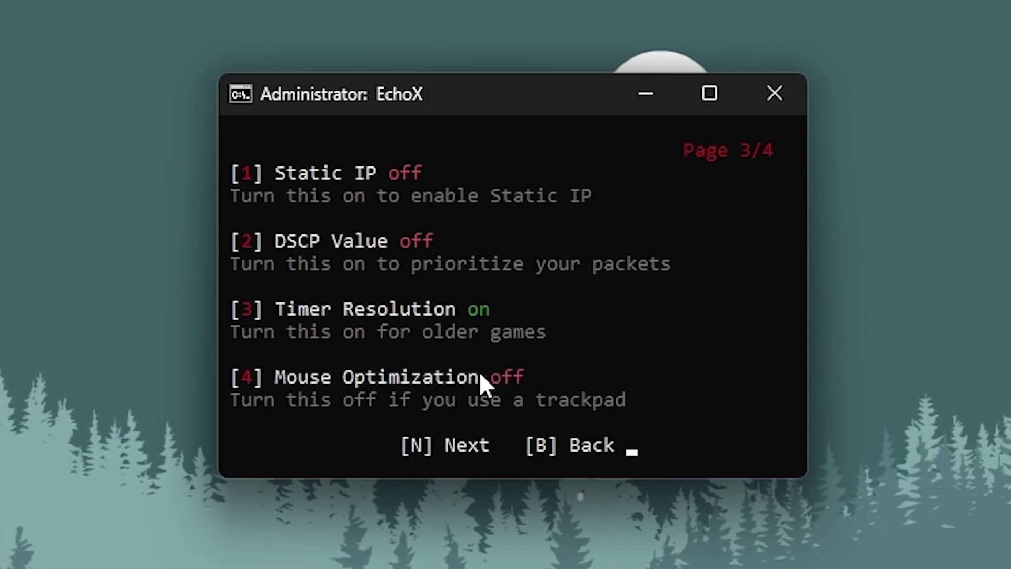
{"action": "key", "text": "n"}
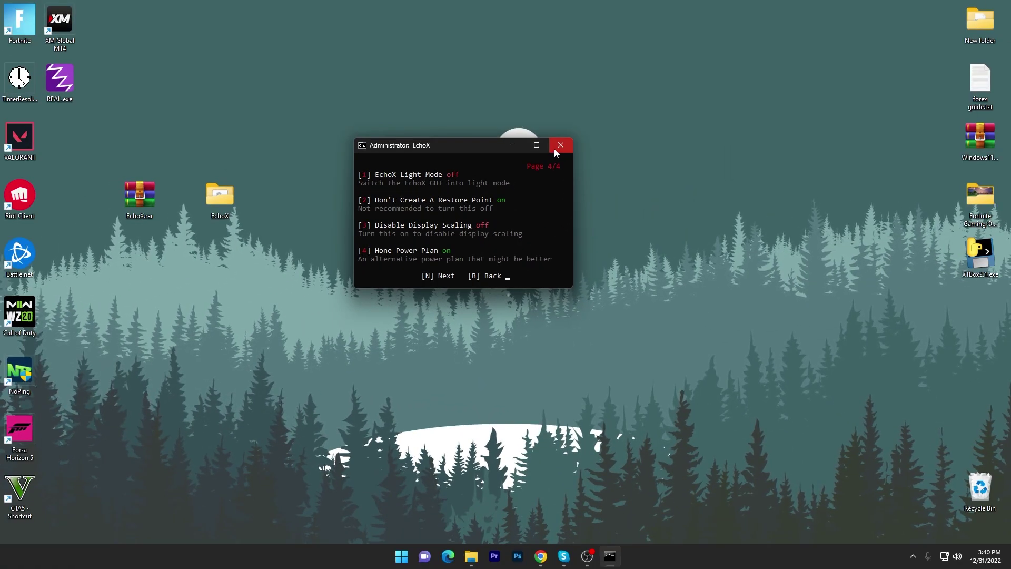
{"action": "left_click", "coordinate": [561, 145]}
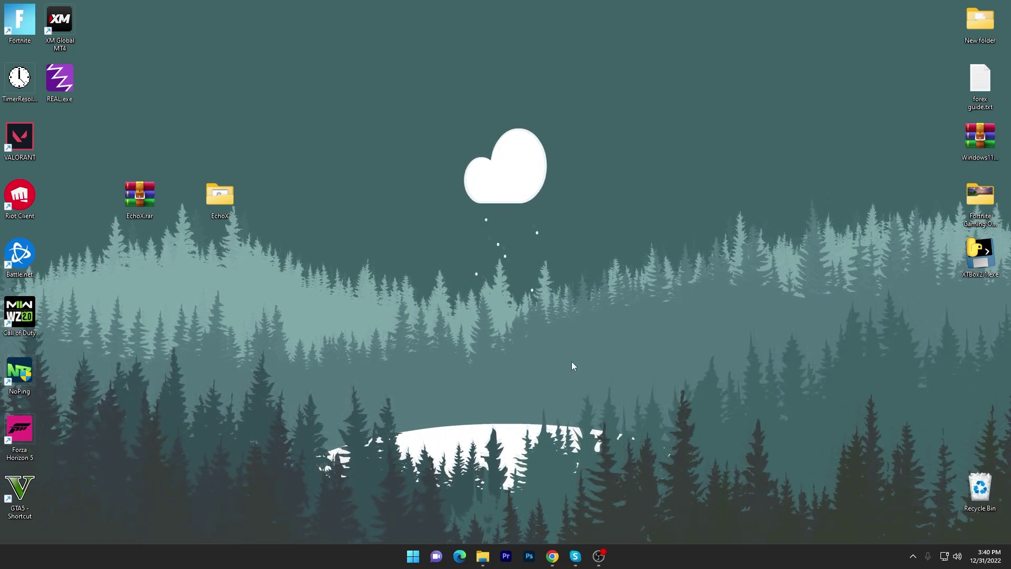
Search UPTO PACKS for 'echox' and open the EchoX FPS Boost Tool post's download section
{"action": "left_click", "coordinate": [554, 554]}
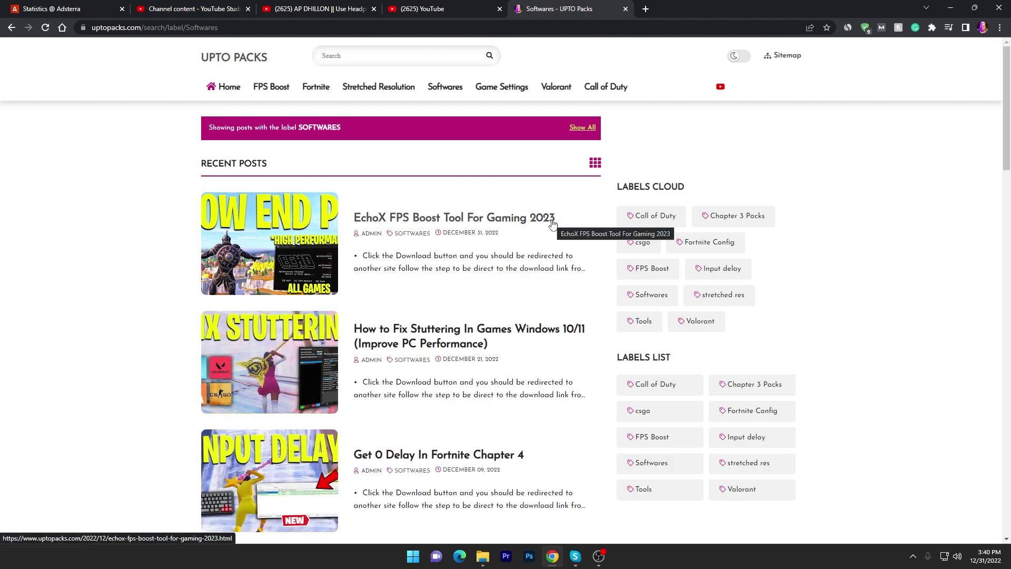
{"action": "left_click", "coordinate": [339, 60]}
{"action": "type", "text": "echox"}
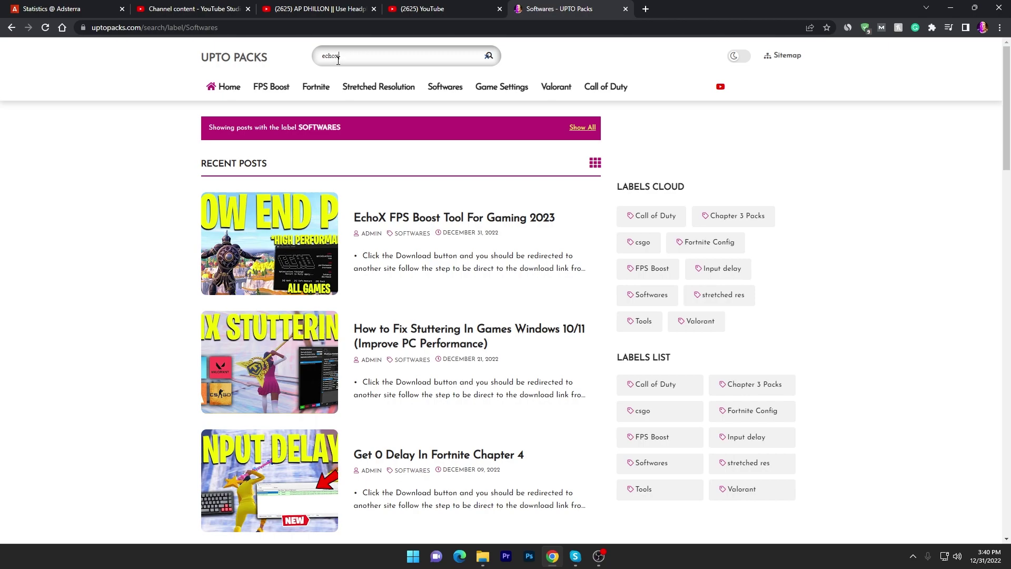
{"action": "key", "text": "Return"}
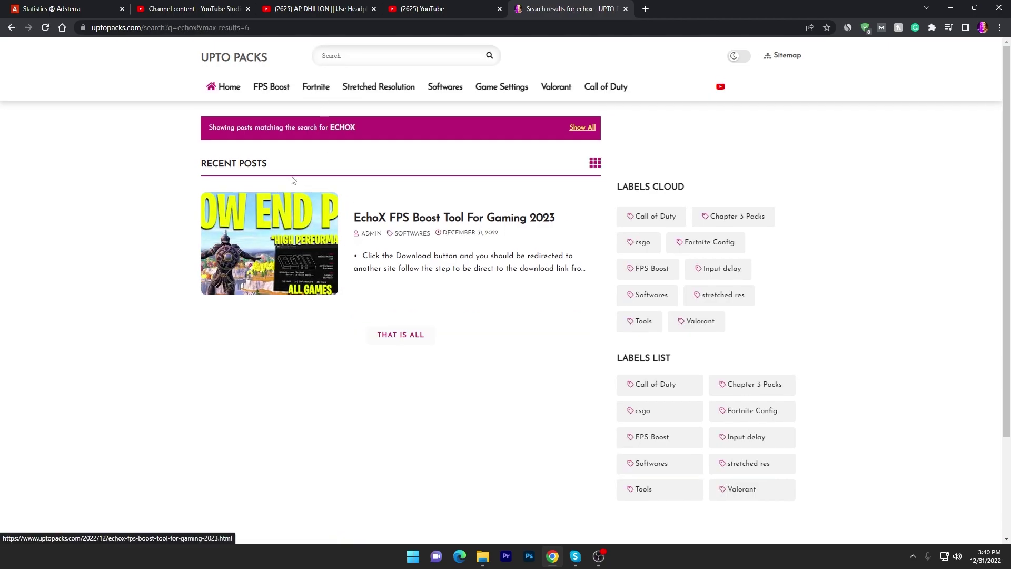
{"action": "left_click", "coordinate": [275, 226]}
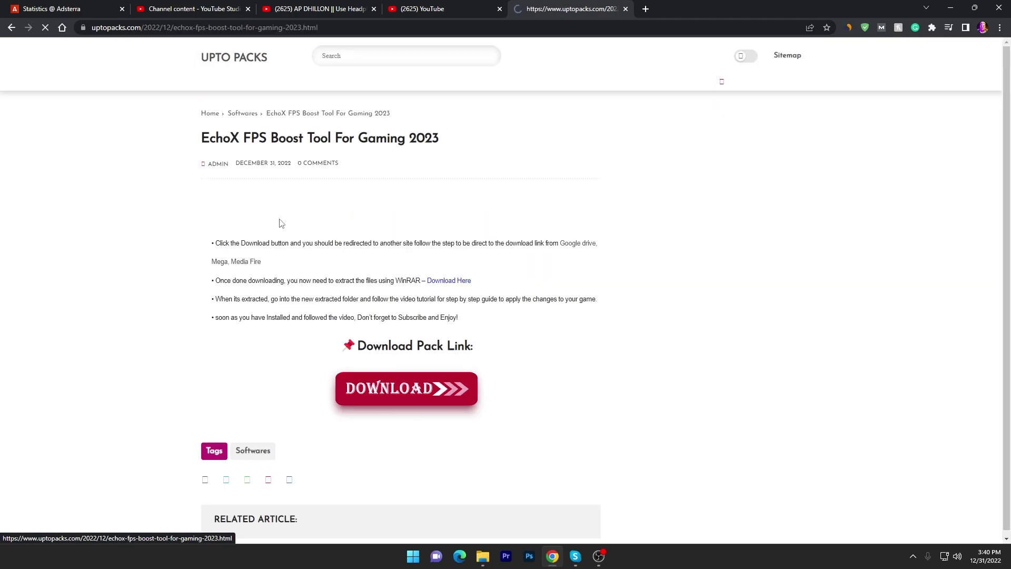
{"action": "scroll", "coordinate": [369, 211], "scroll_direction": "down", "scroll_amount": 3}
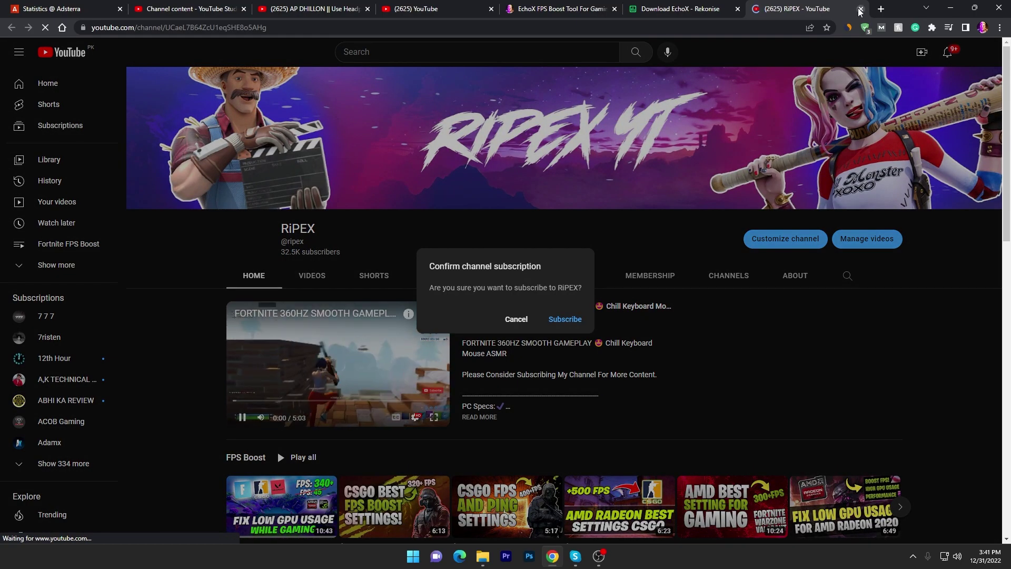
Close YouTube, unlock the Rekonise link, start the MediaFire EchoX.rar download, and minimize Chrome
{"action": "left_click", "coordinate": [861, 10]}
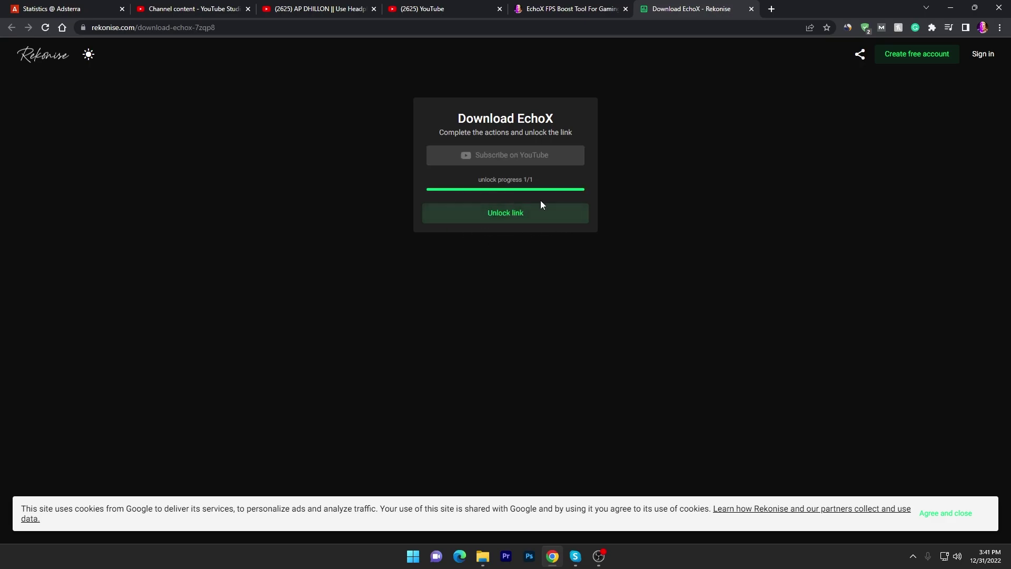
{"action": "left_click", "coordinate": [504, 216]}
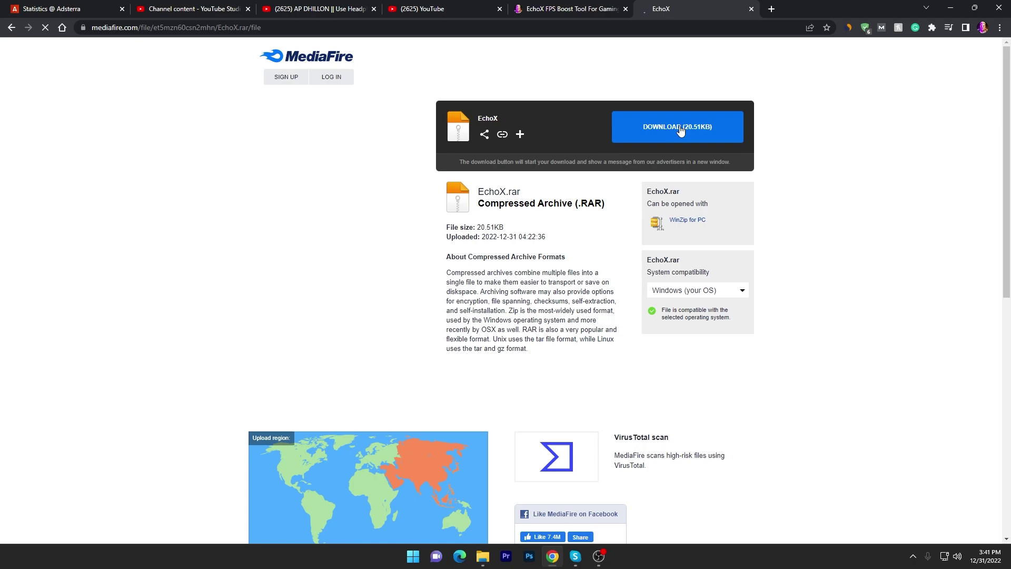
{"action": "left_click", "coordinate": [680, 130]}
{"action": "left_click", "coordinate": [951, 7]}
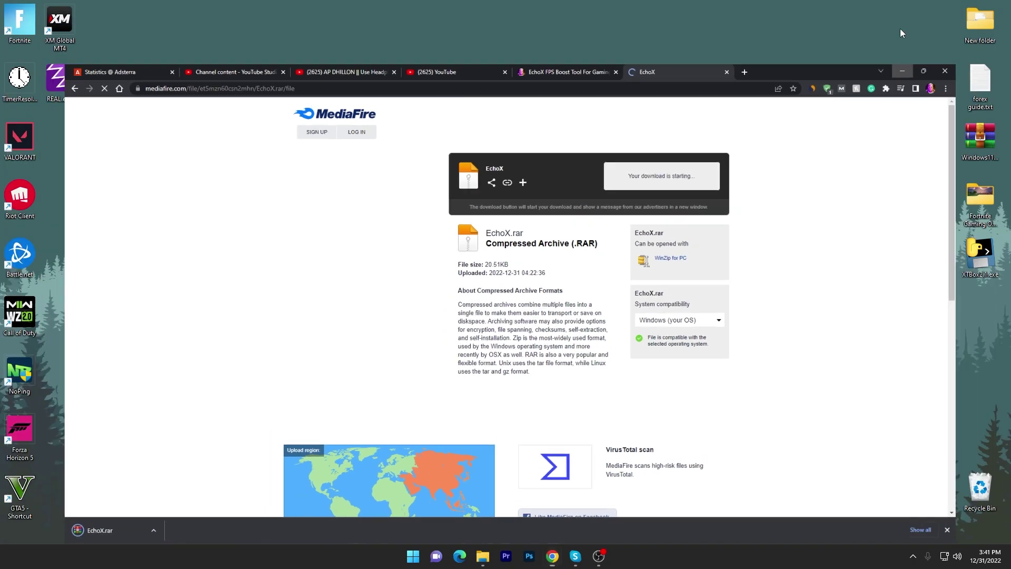